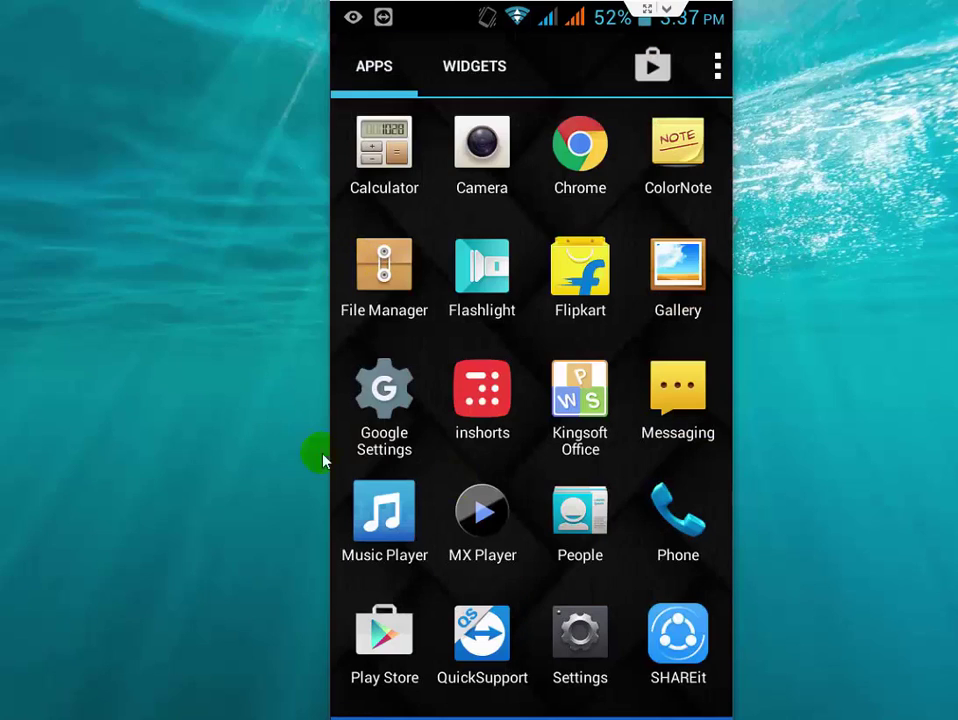
# Open the import/export function for the complete contact list in the People app
pyautogui.click(572, 516)
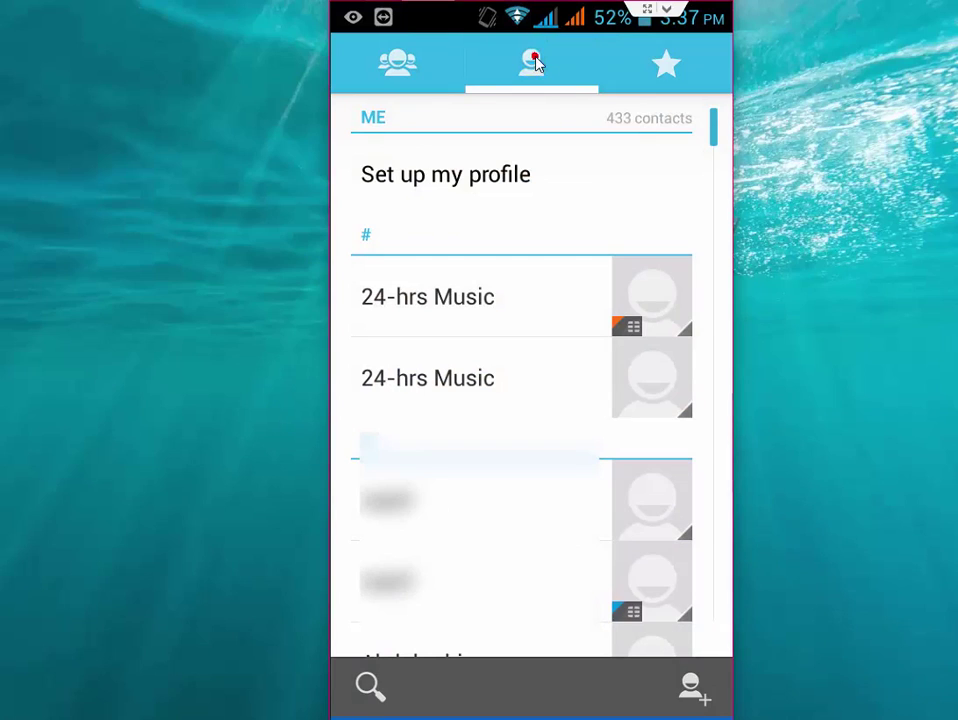
pyautogui.click(535, 62)
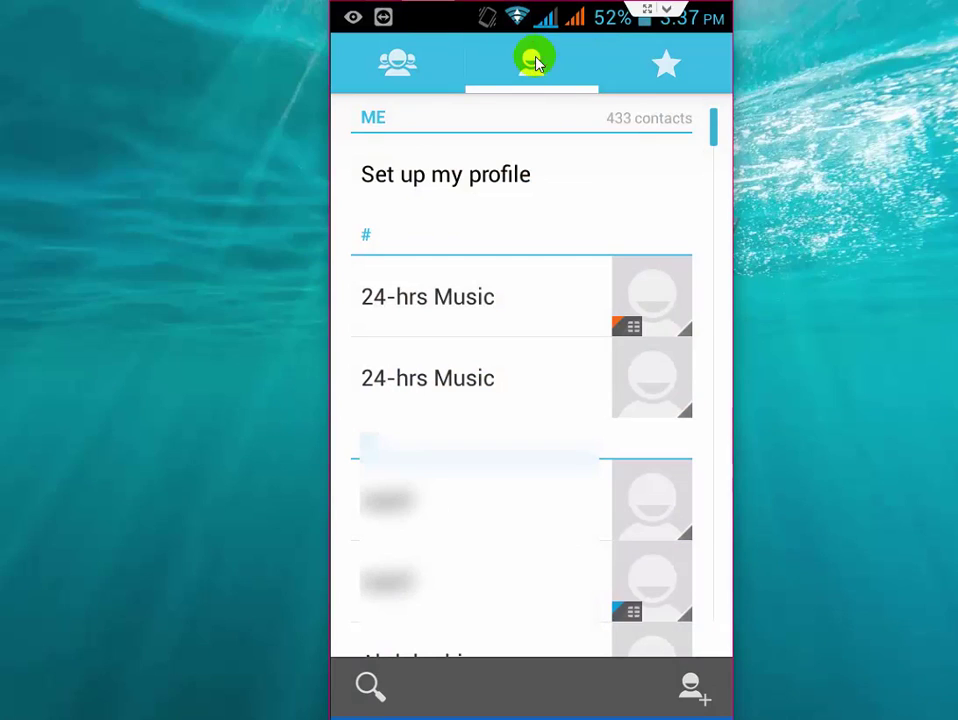
pyautogui.press('Menu')
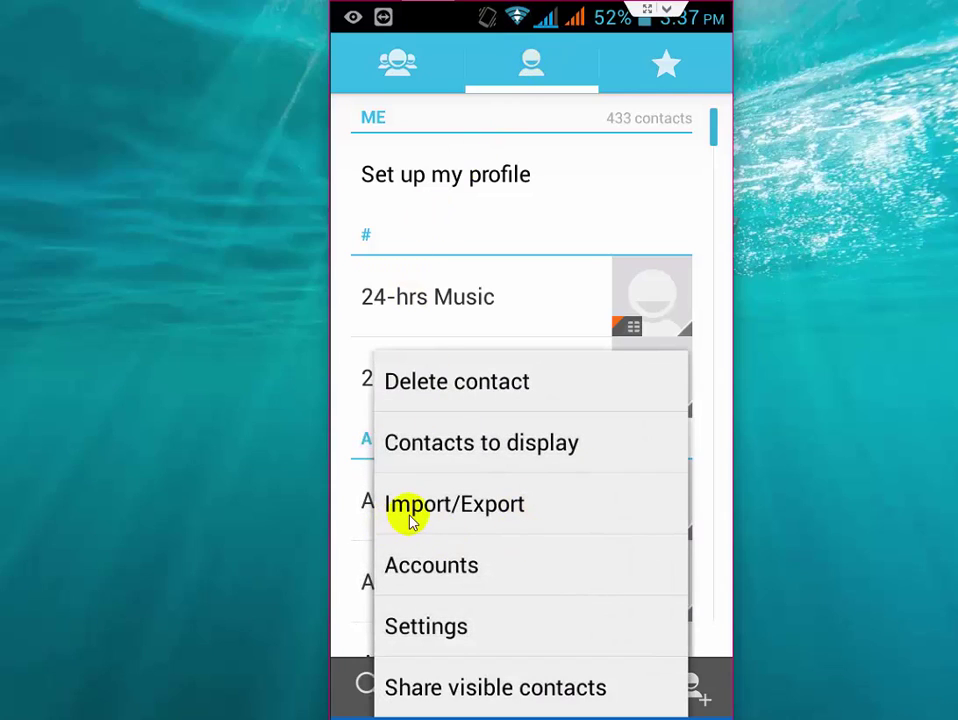
pyautogui.click(538, 520)
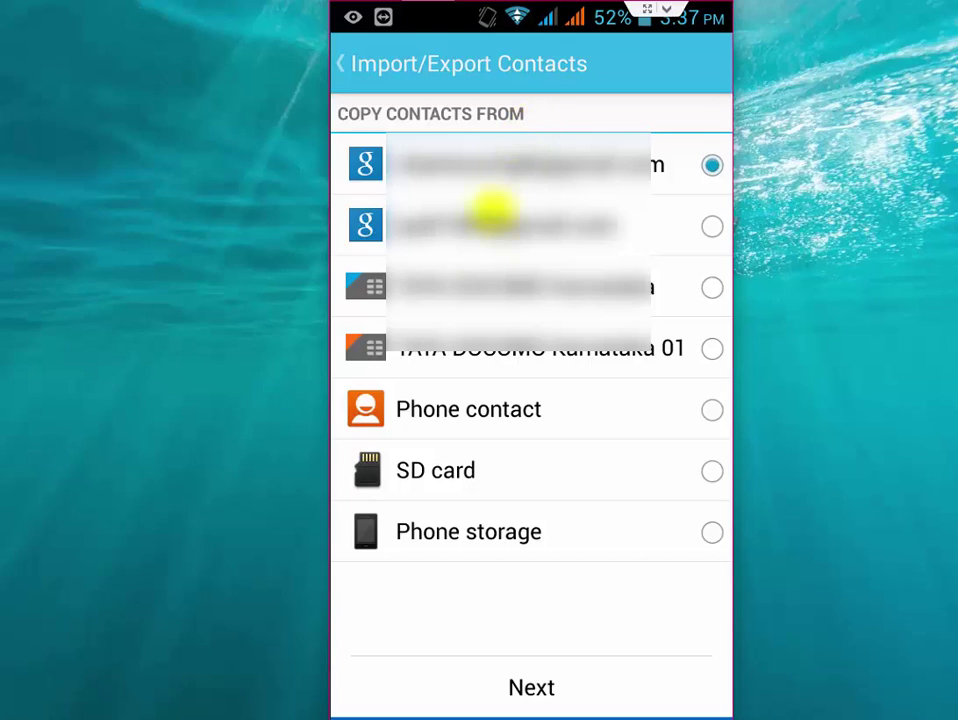
# Choose Phone contact as the copy source and SD card as the copy destination
pyautogui.click(712, 413)
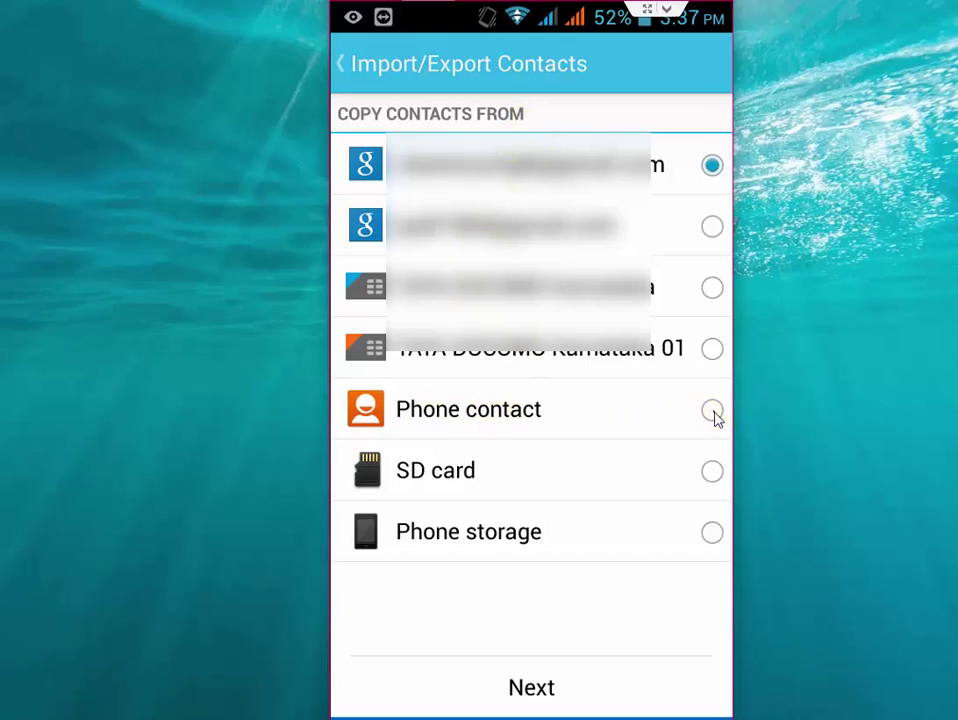
pyautogui.click(535, 690)
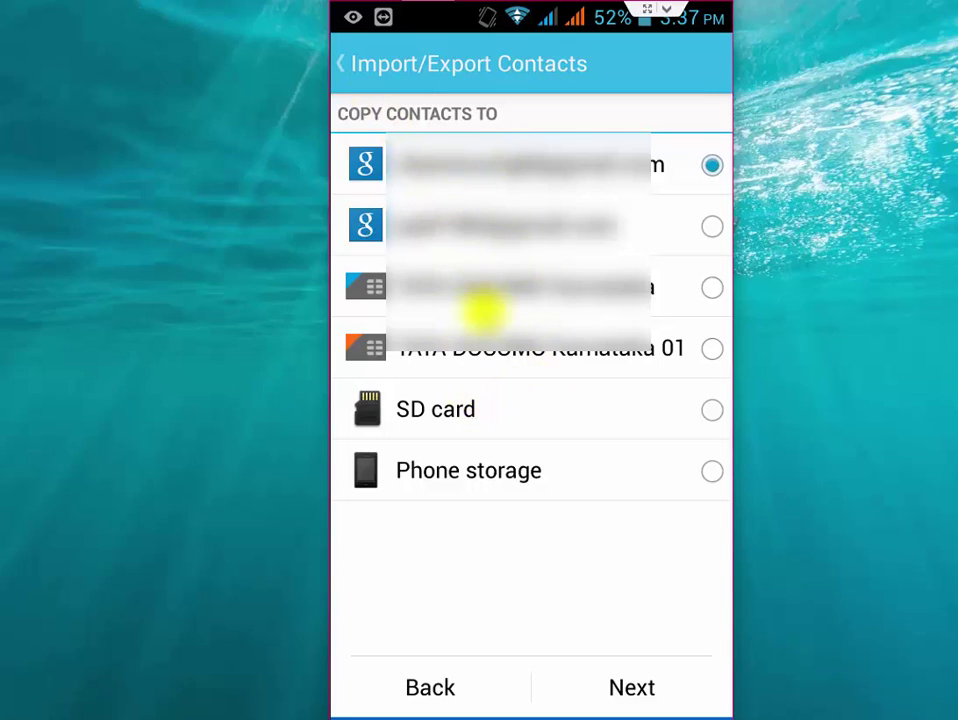
pyautogui.click(713, 418)
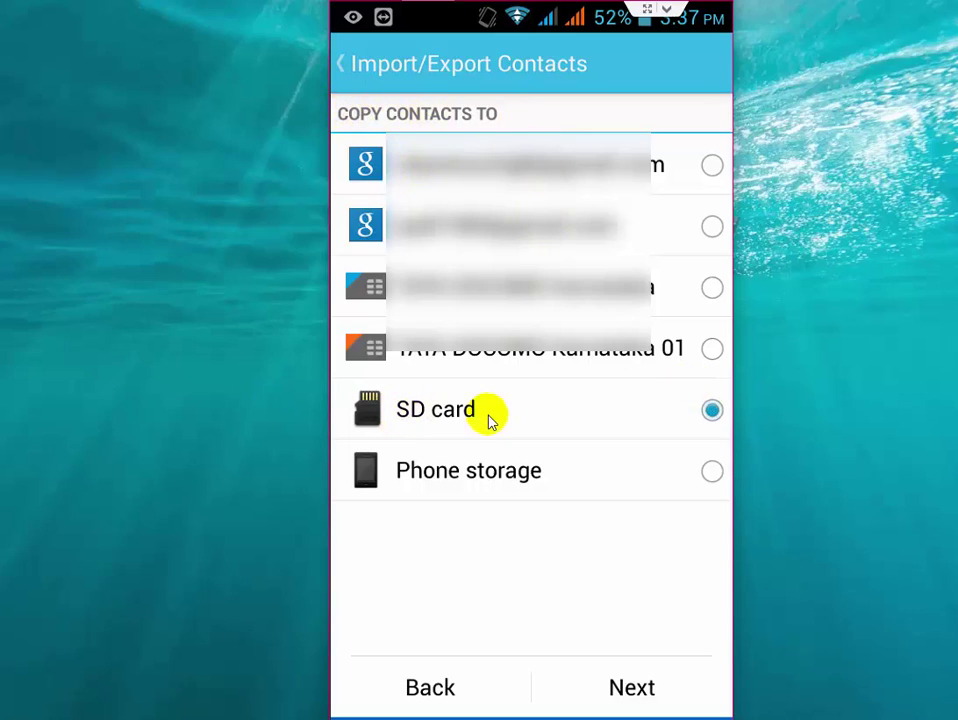
pyautogui.click(633, 699)
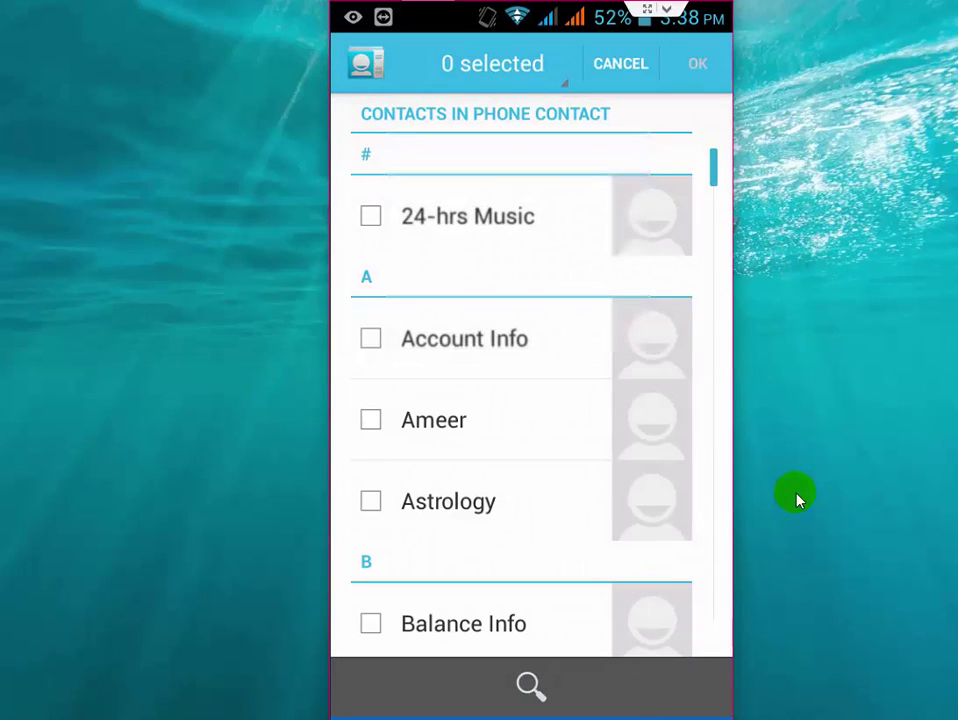
# Select and deselect all phone contacts at once, and tick only the first three entries individually
pyautogui.click(528, 85)
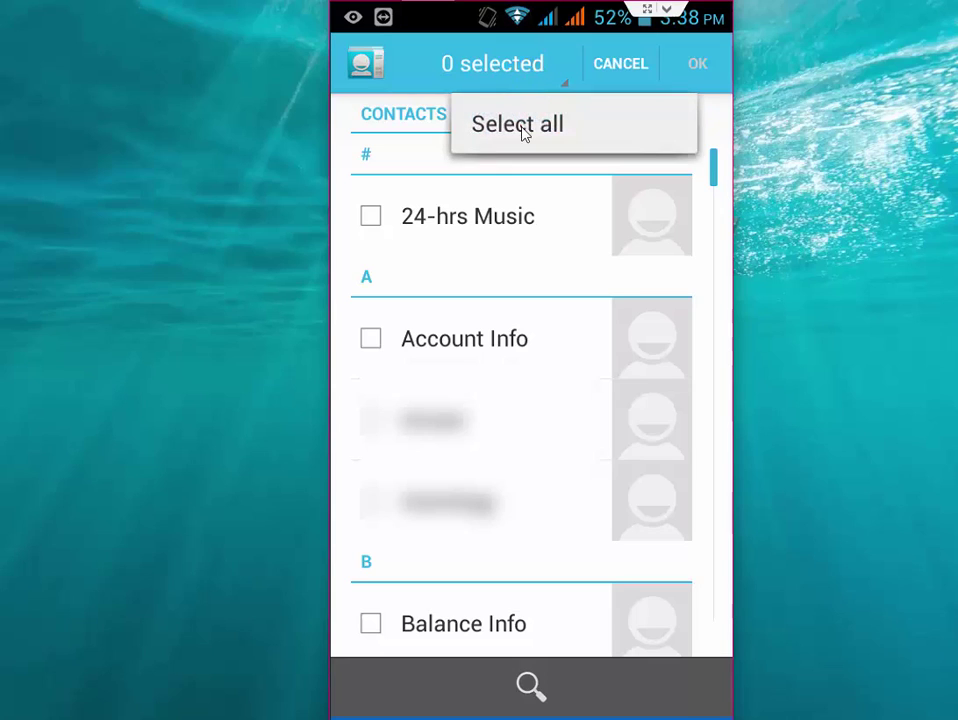
pyautogui.click(522, 128)
pyautogui.click(514, 84)
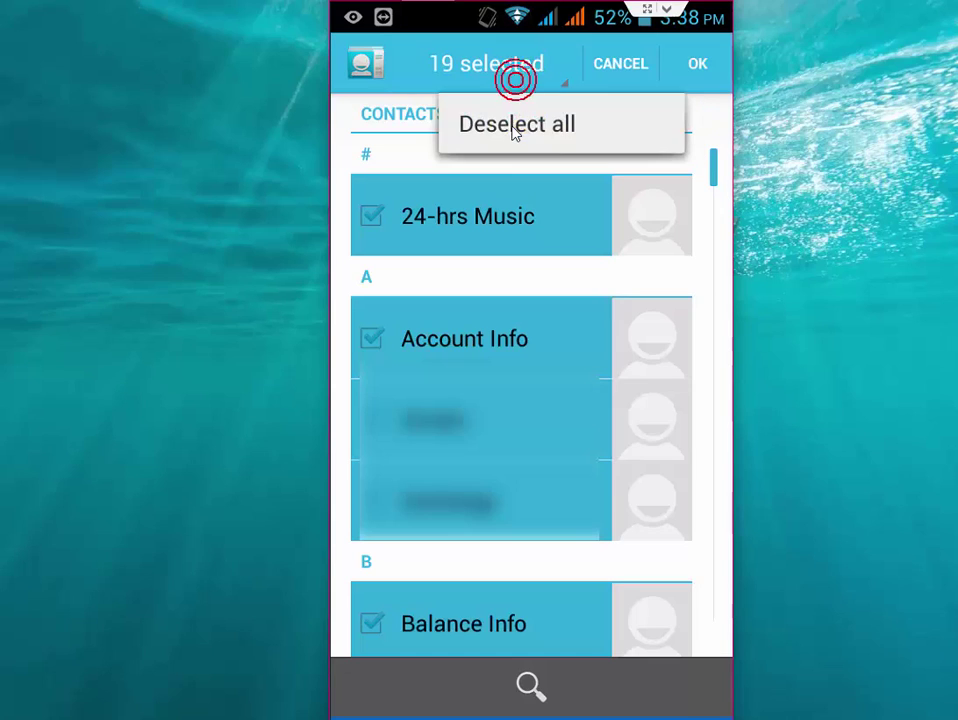
pyautogui.click(513, 128)
pyautogui.click(372, 215)
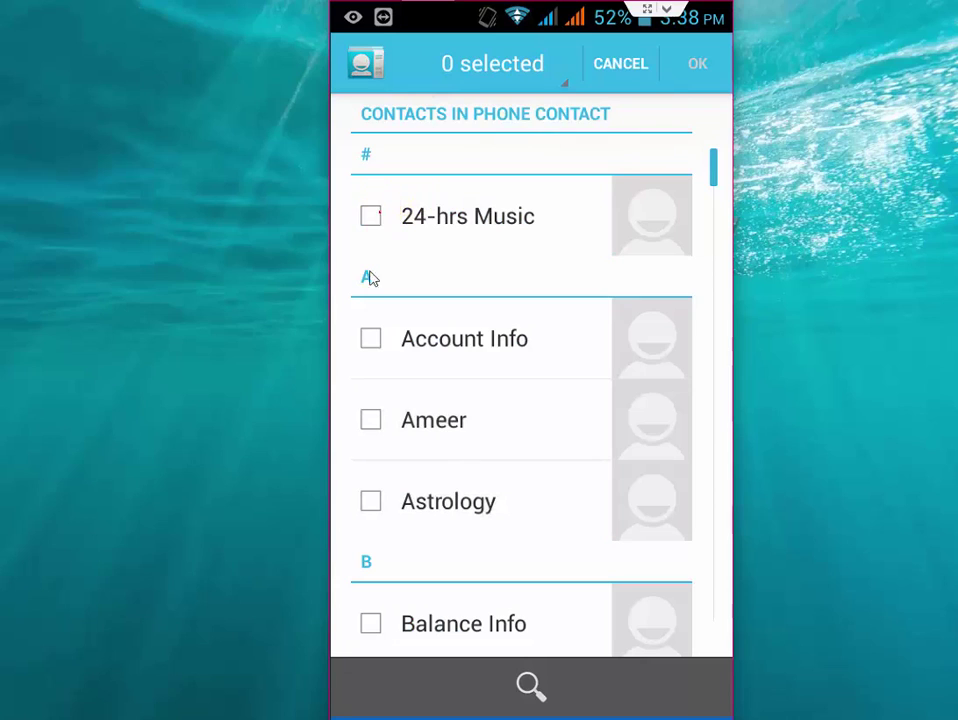
pyautogui.click(372, 338)
pyautogui.click(378, 425)
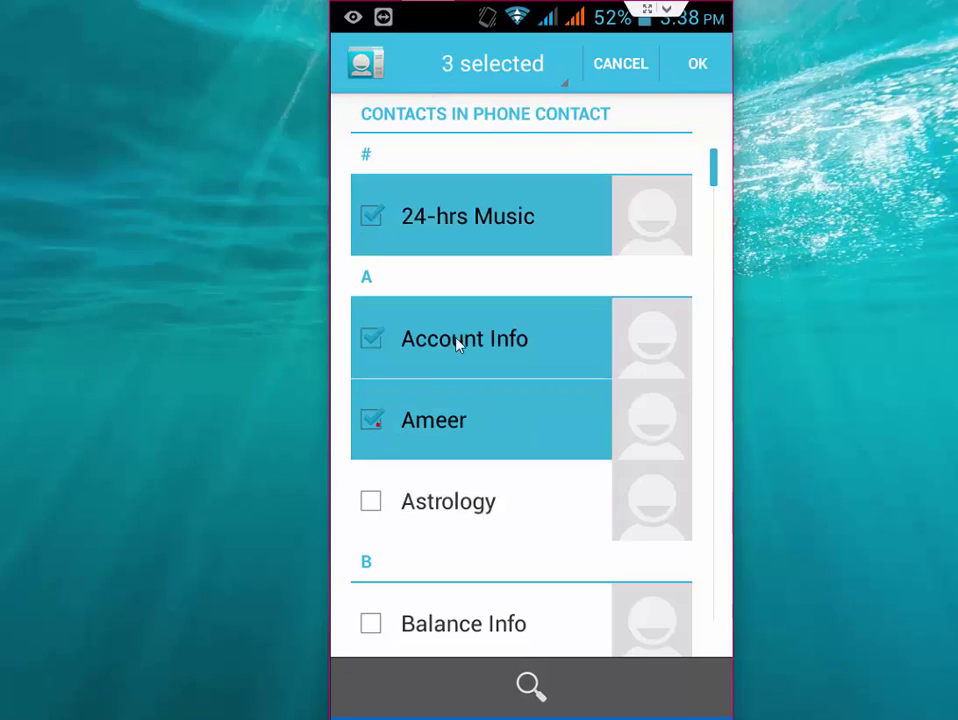
# Select all phone contacts and export them as a VCF file to the SD card
pyautogui.click(496, 79)
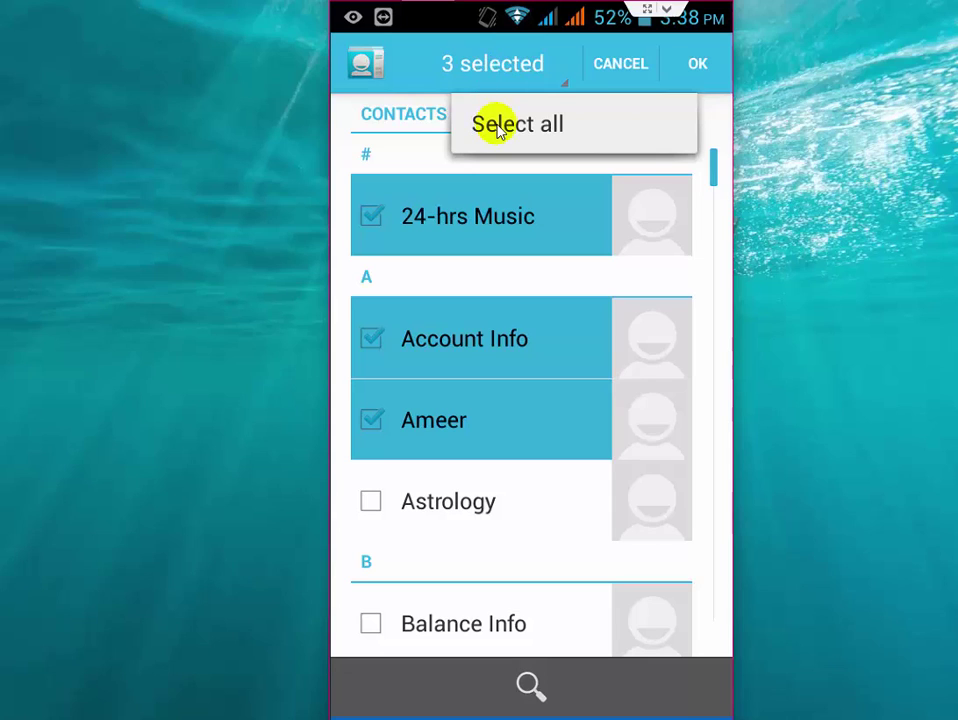
pyautogui.click(497, 128)
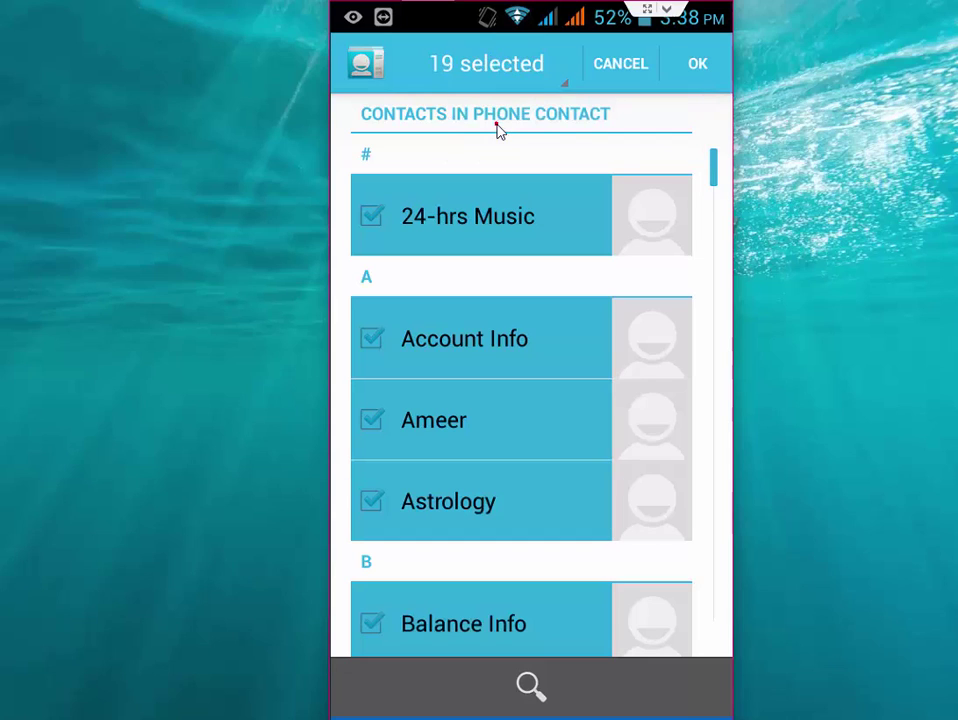
pyautogui.click(697, 65)
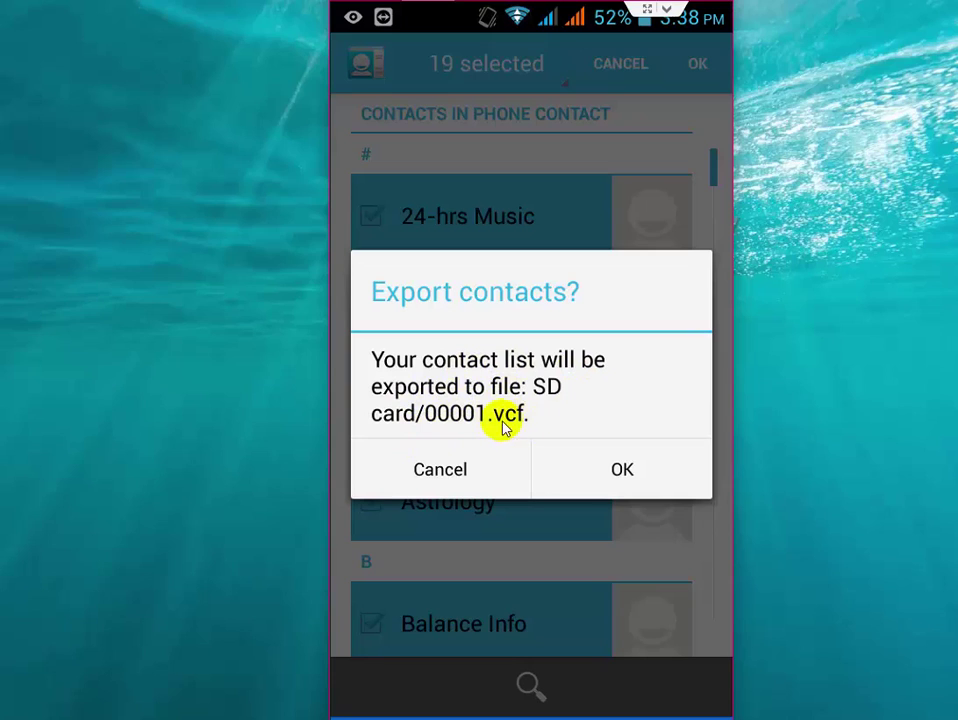
pyautogui.click(621, 472)
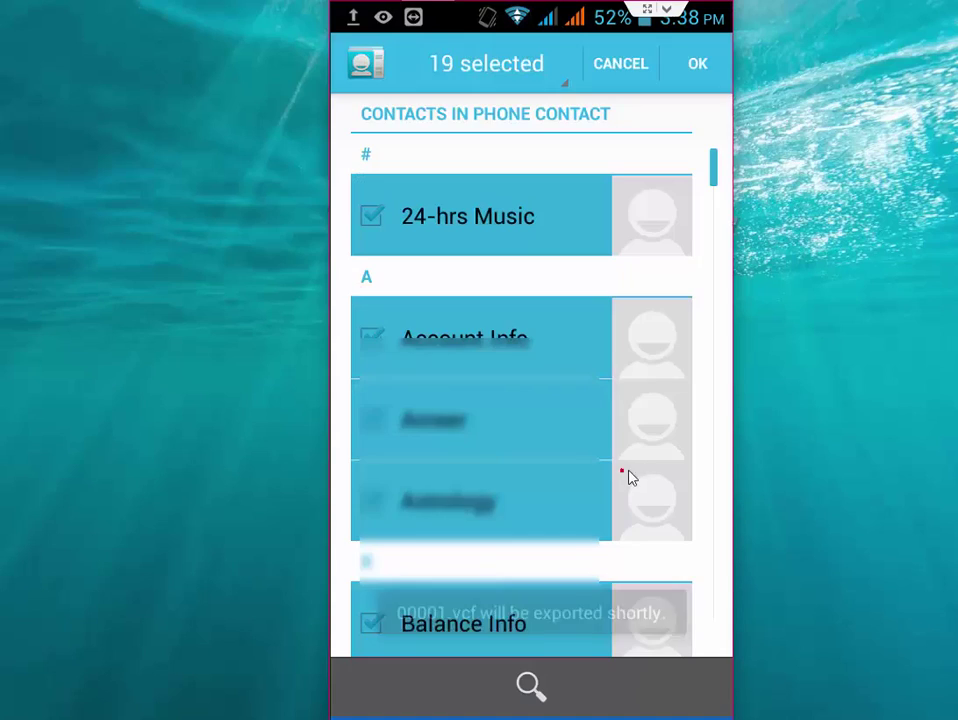
pyautogui.click(862, 285)
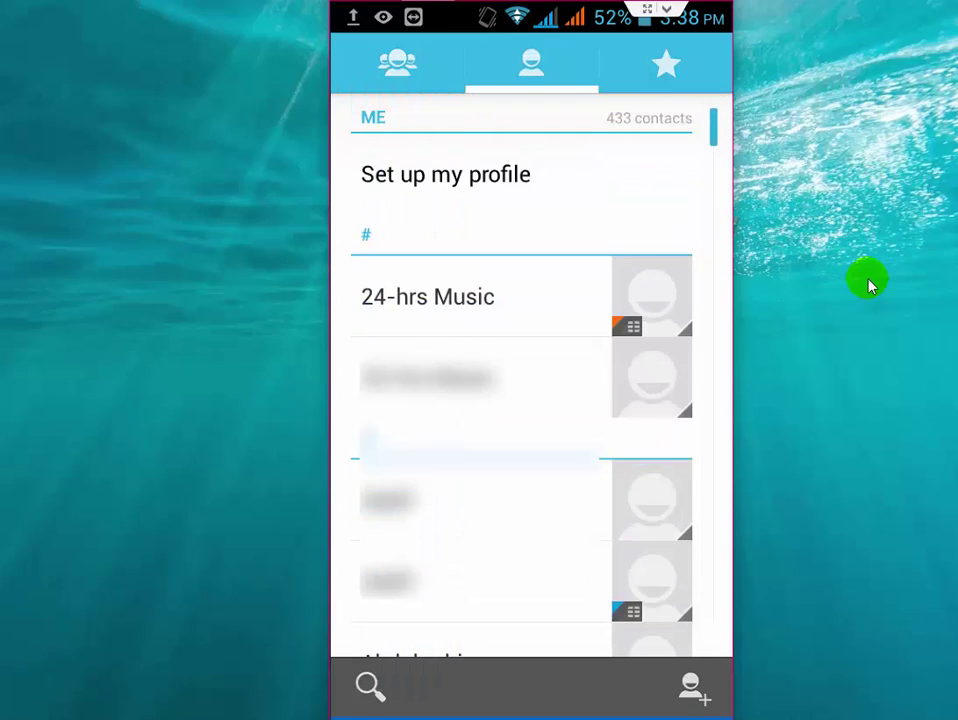
# Try to send 00001.vcf from the SD card in File Manager through SHAREit, and back out to the app list
pyautogui.press('Home')
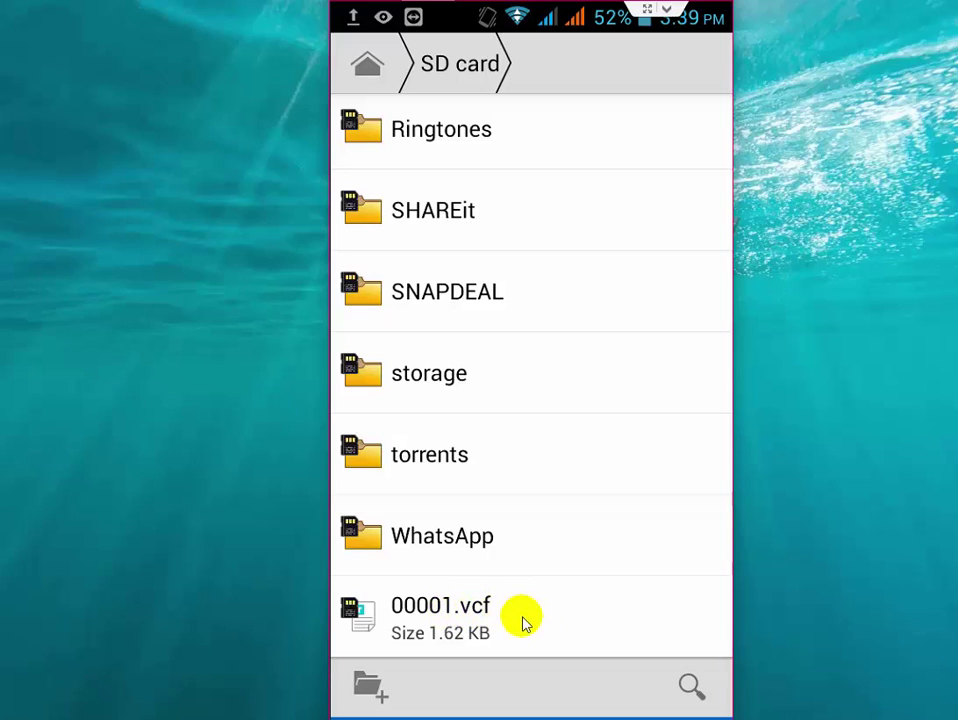
pyautogui.moveTo(522, 622); pyautogui.dragTo(522, 622)
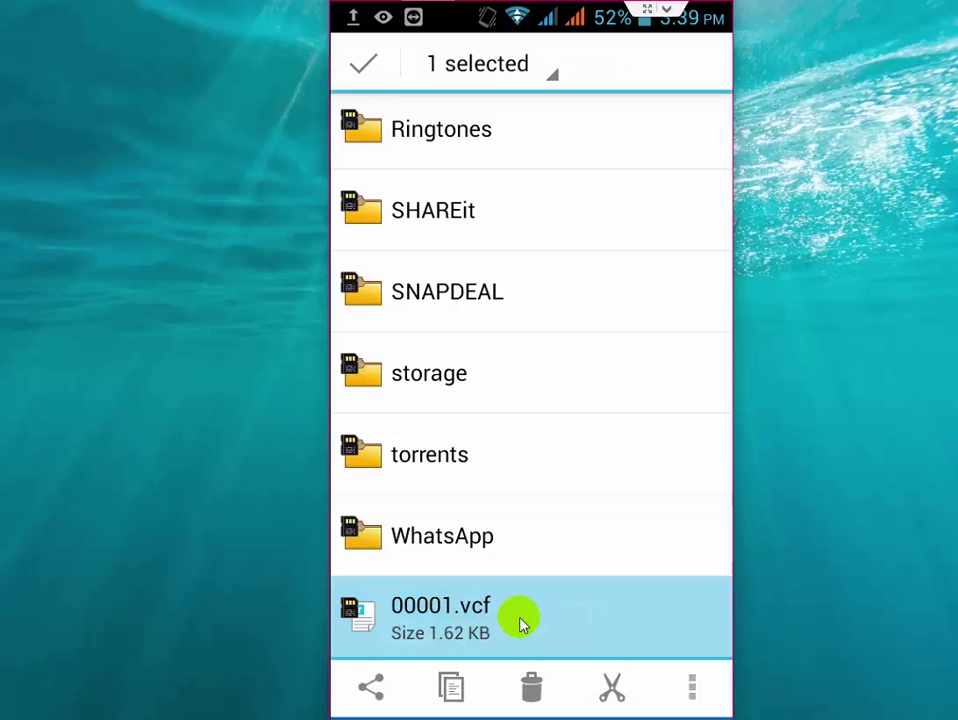
pyautogui.click(374, 692)
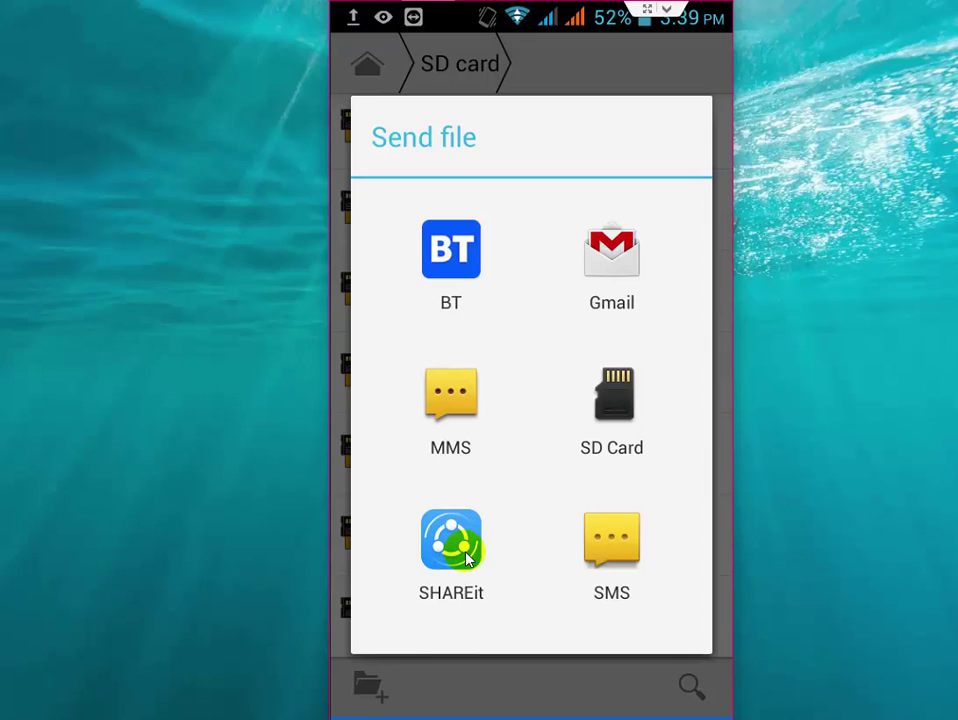
pyautogui.click(466, 558)
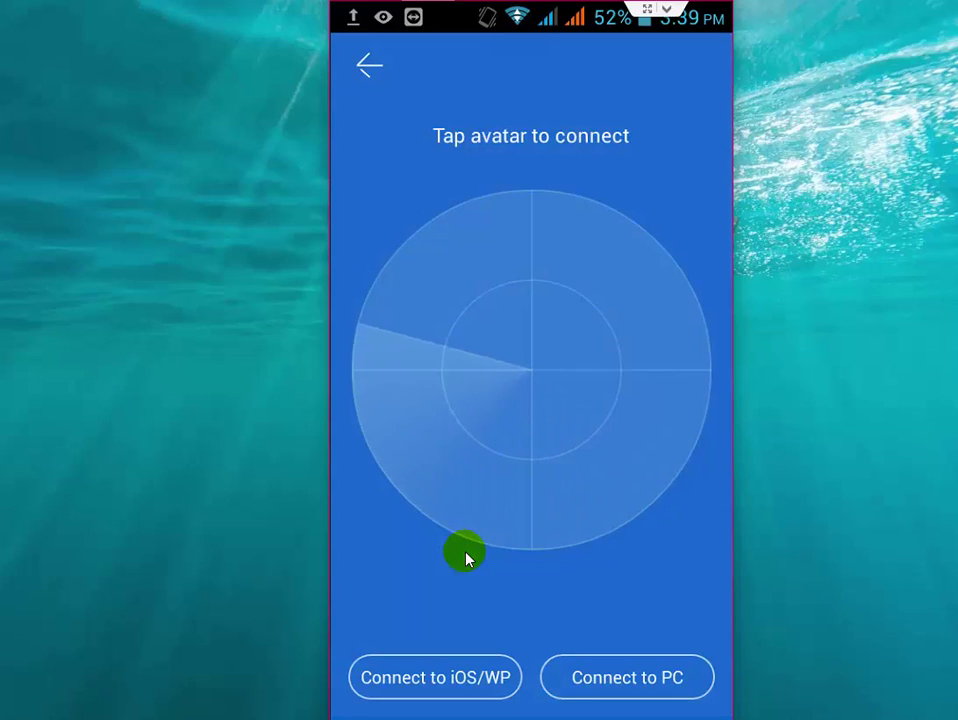
pyautogui.rightClick(465, 557)
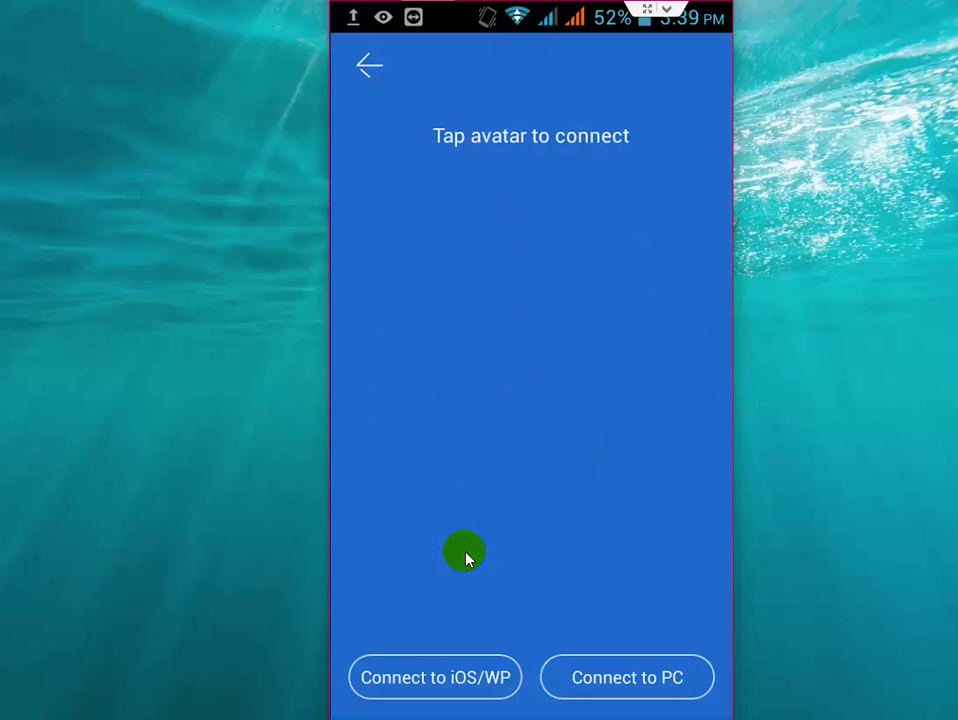
pyautogui.rightClick(465, 557)
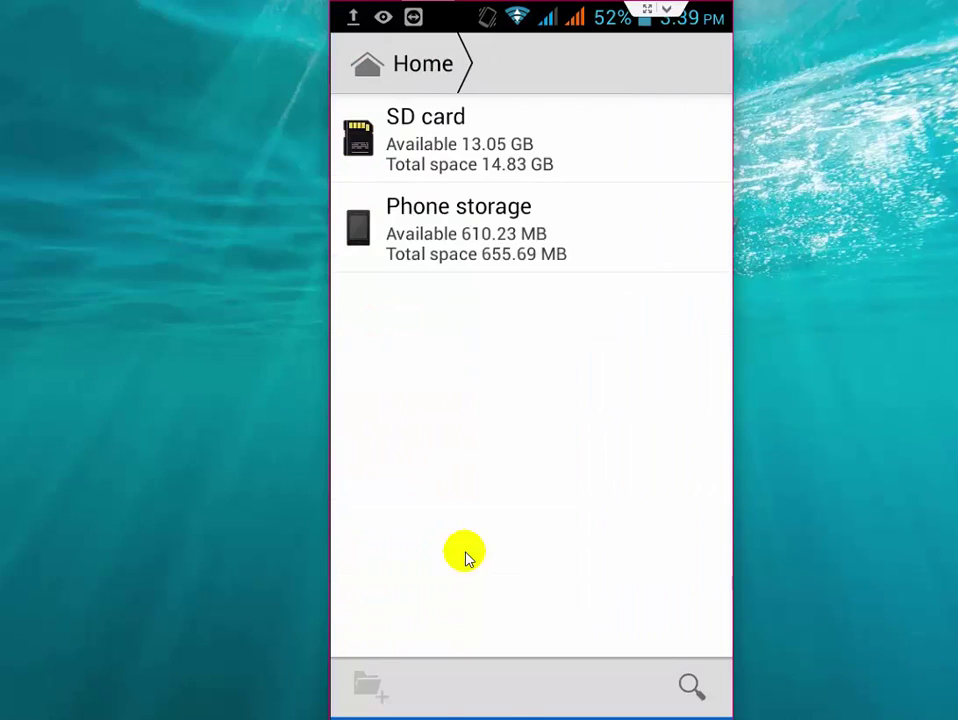
pyautogui.rightClick(466, 558)
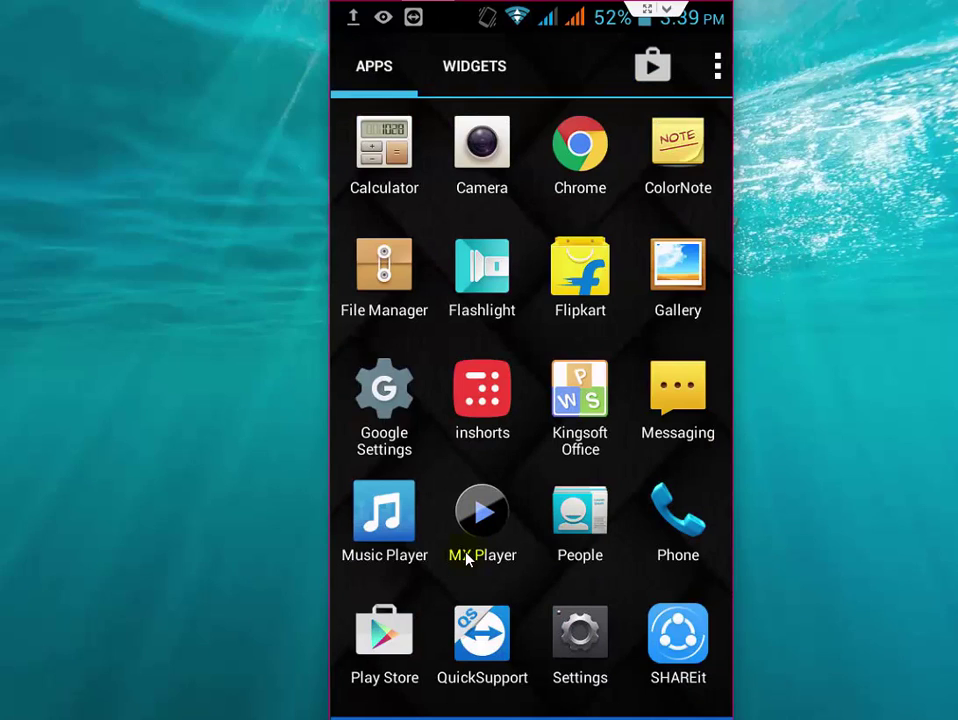
# Import 00001.vcf from the SD card in File Manager into the Phone contact account
pyautogui.click(384, 272)
pyautogui.click(618, 160)
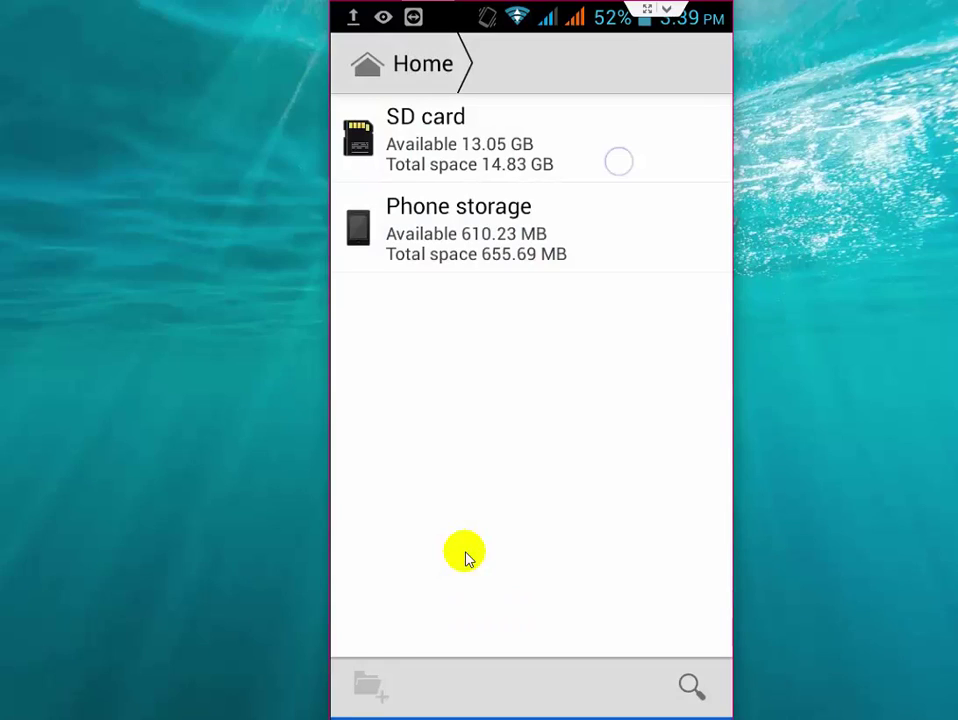
pyautogui.scroll(-10, 671, 361)
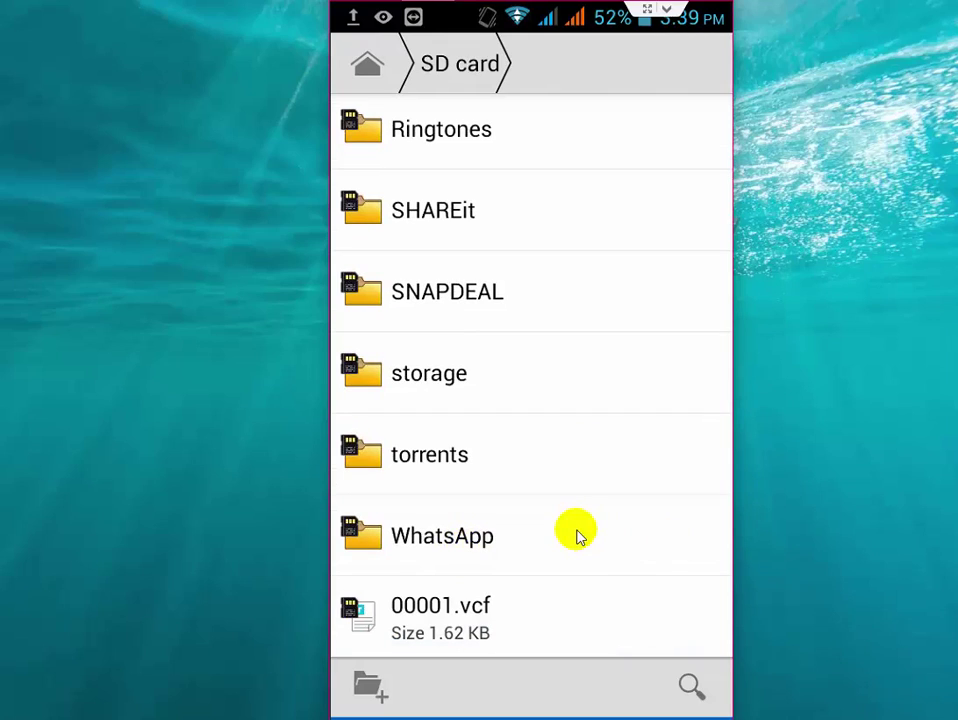
pyautogui.click(412, 612)
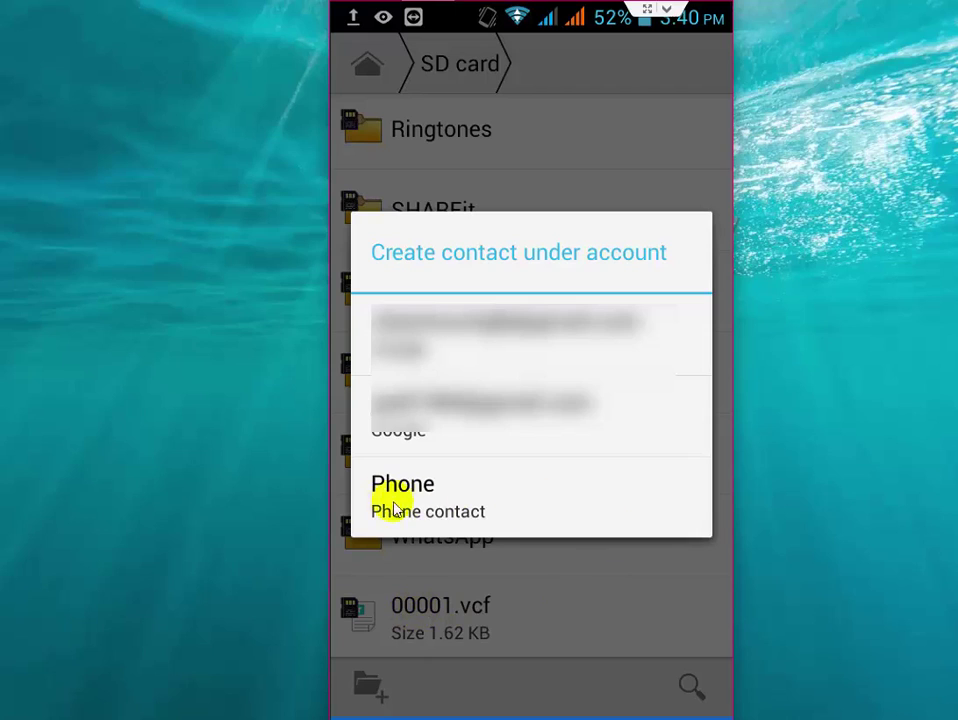
pyautogui.click(491, 511)
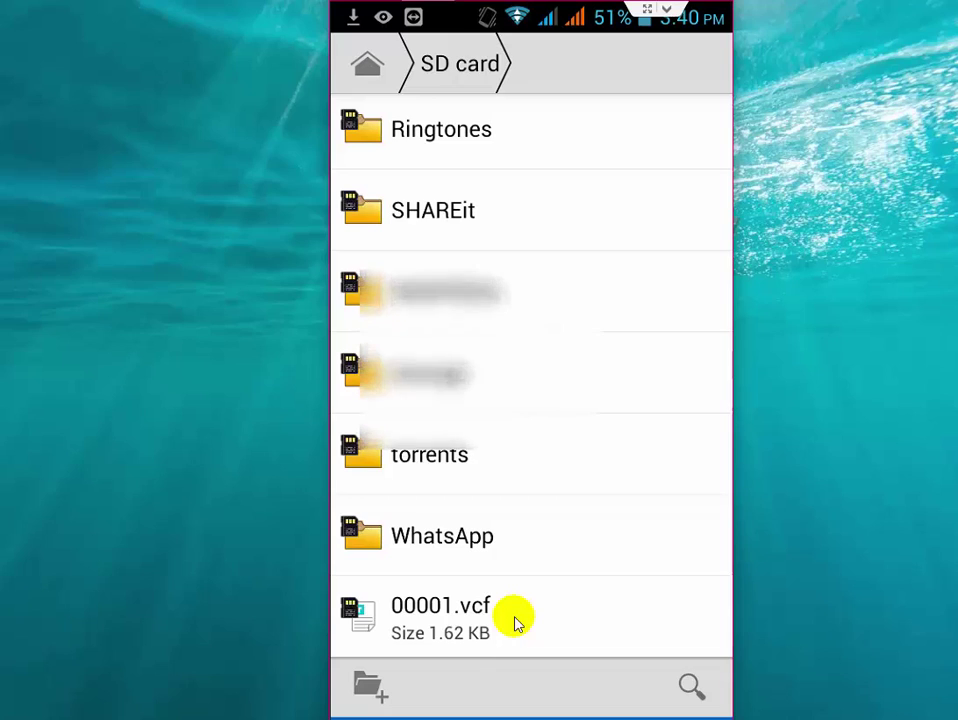
# Reopen 00001.vcf for import, cancel the account choice, and leave File Manager for the home screen
pyautogui.click(517, 622)
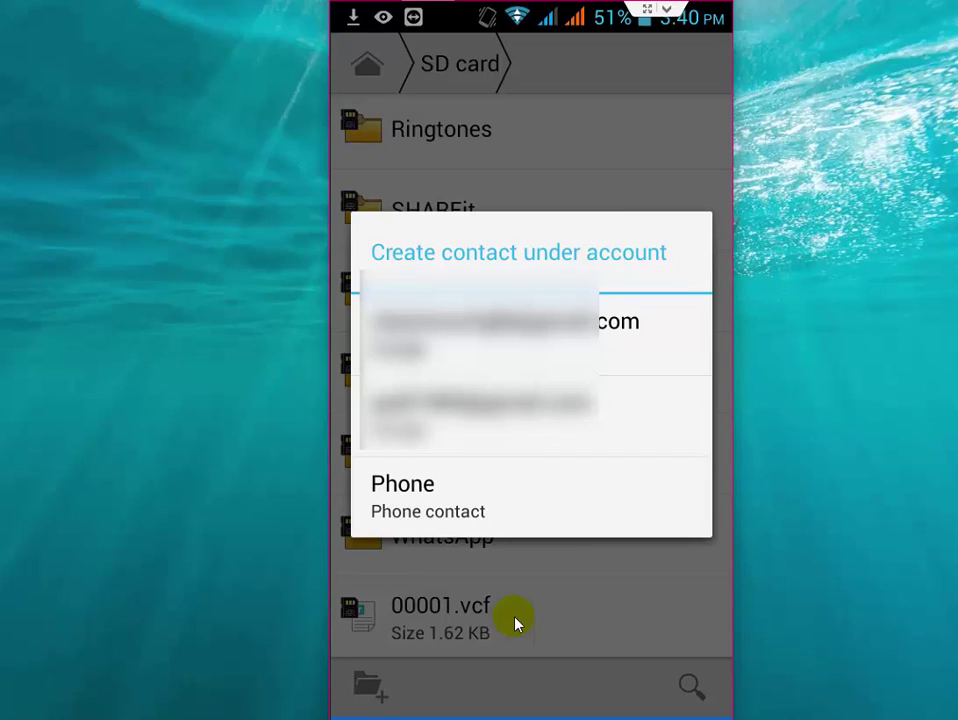
pyautogui.press('Escape')
pyautogui.press('Escape')
pyautogui.press('Escape')
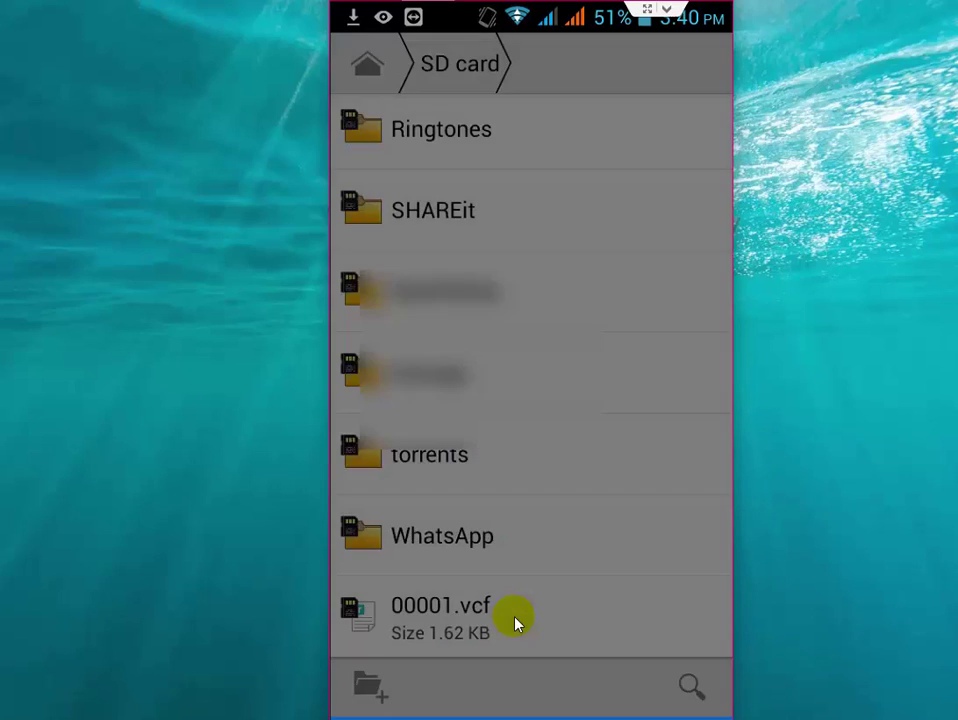
pyautogui.press('Escape')
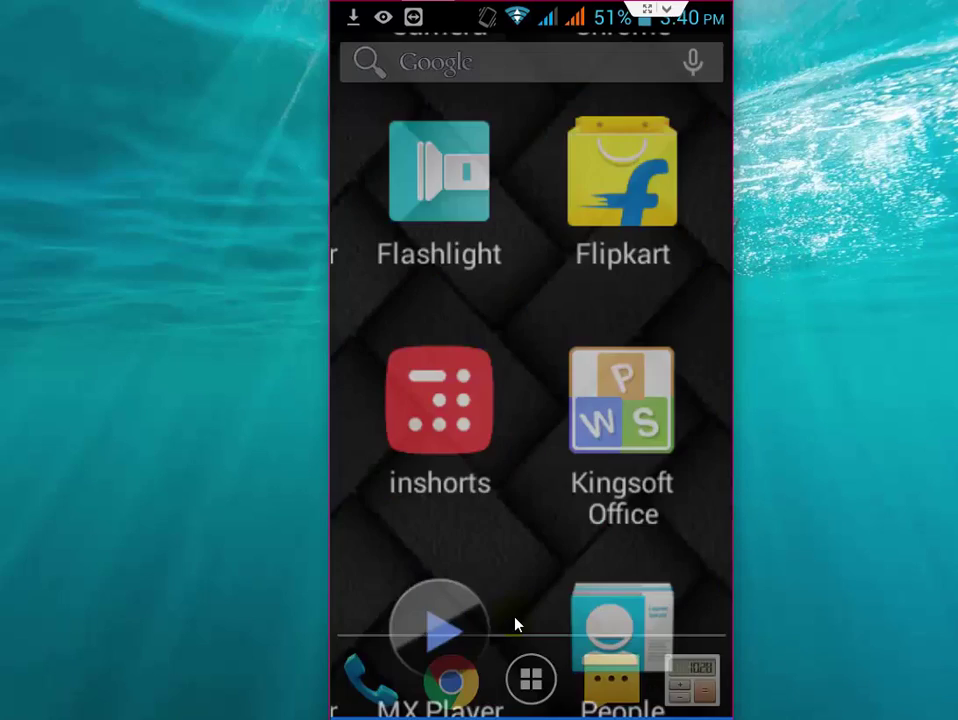